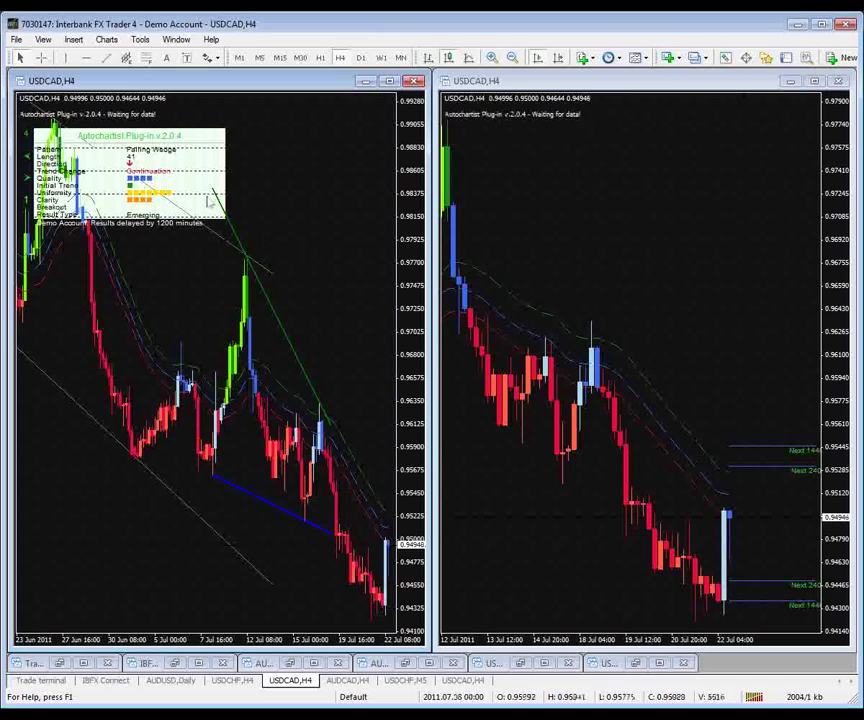
# Draw a trendline through the falling swing highs on the USDCAD H4 chart that shows the Falling Wedge pattern
pyautogui.click(108, 57)
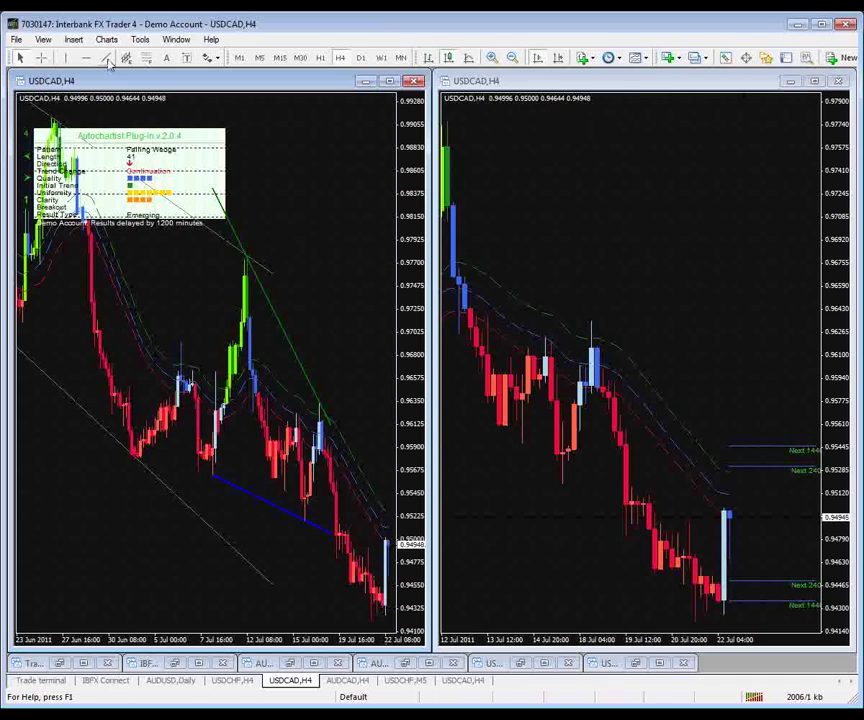
pyautogui.moveTo(241, 248); pyautogui.dragTo(287, 332)
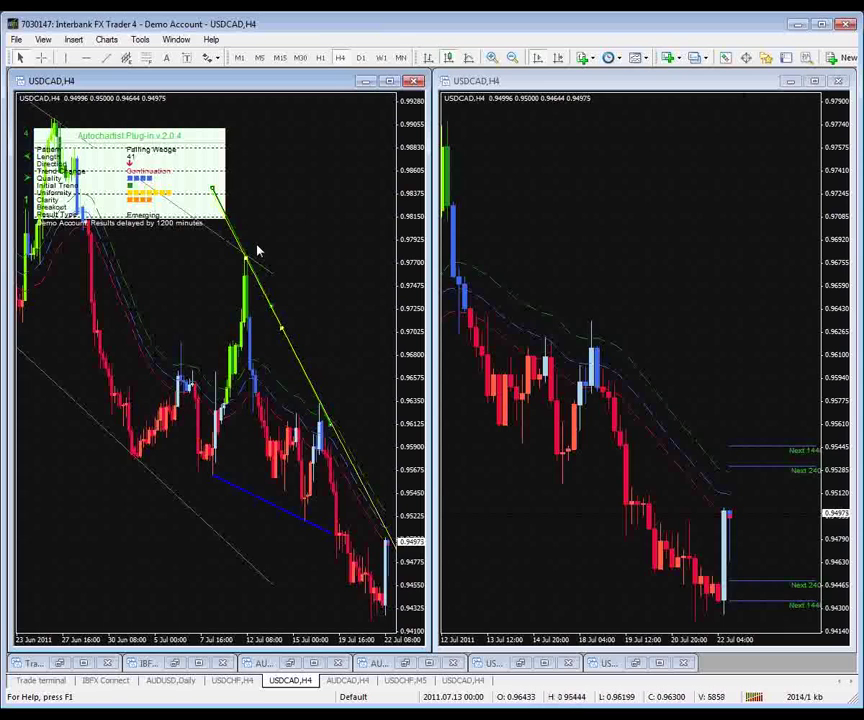
pyautogui.rightClick(313, 385)
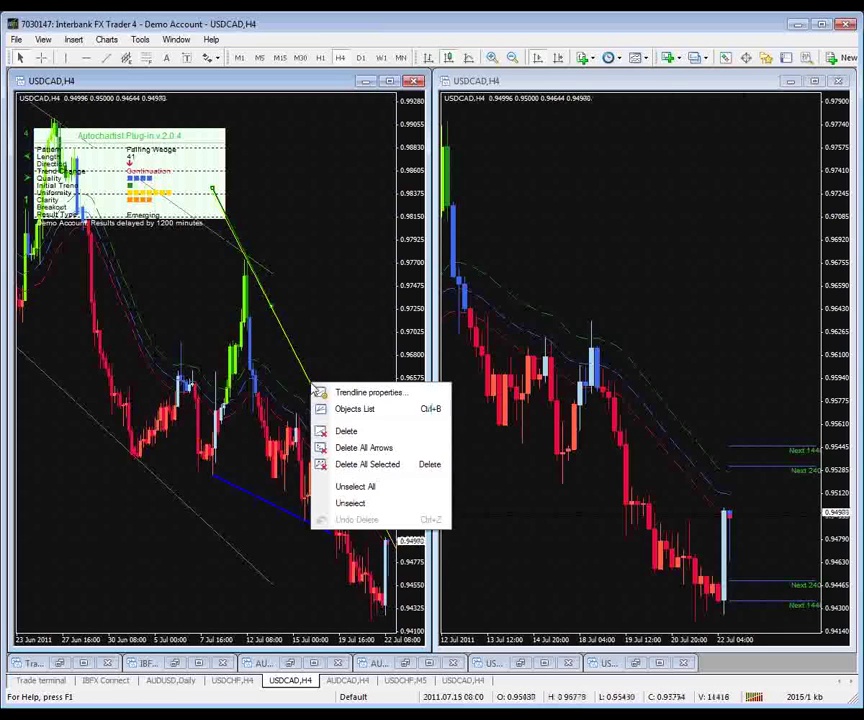
pyautogui.click(350, 393)
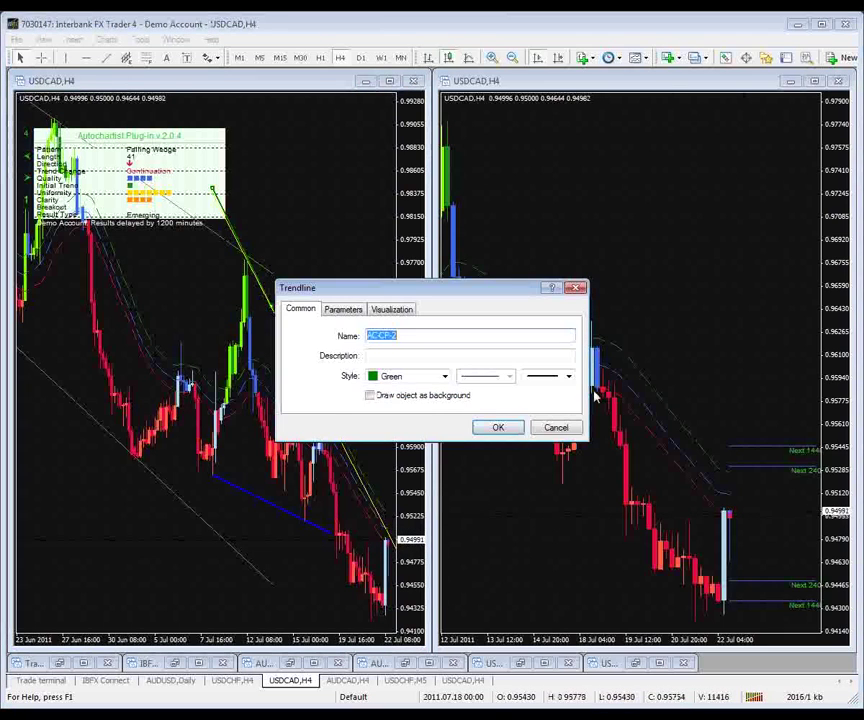
pyautogui.click(556, 427)
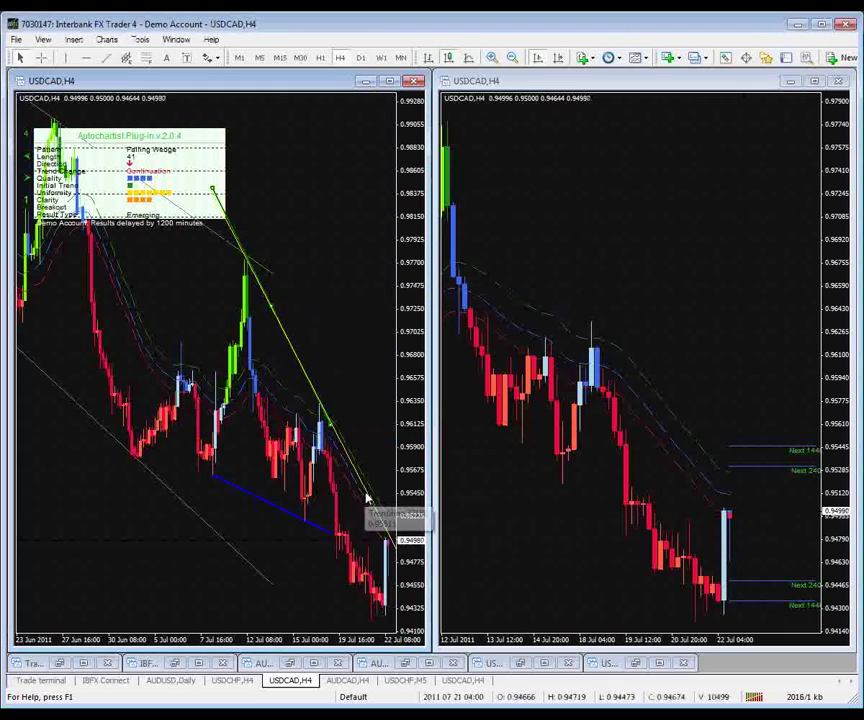
# Give the newly drawn yellow trendline a thicker line width in its properties
pyautogui.rightClick(372, 493)
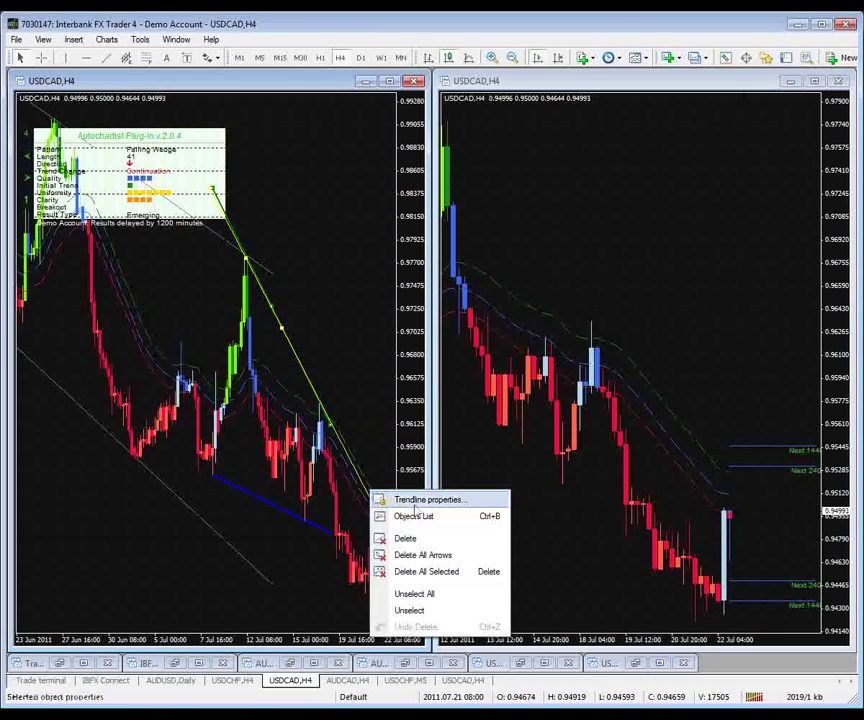
pyautogui.click(380, 499)
pyautogui.click(567, 378)
pyautogui.click(548, 405)
pyautogui.click(498, 427)
pyautogui.click(218, 523)
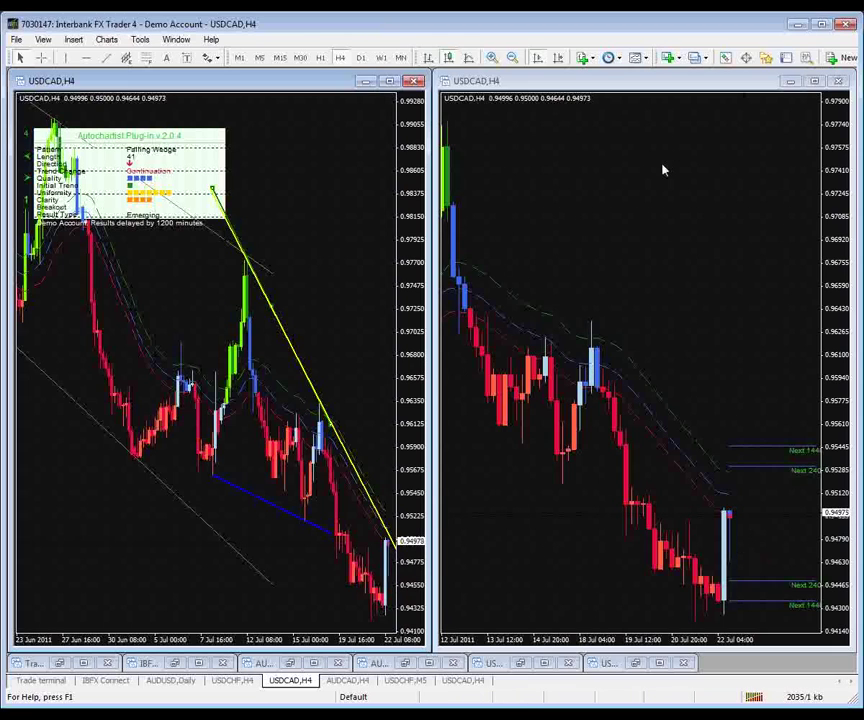
# Set the USDCAD chart without the trendline to the 15-minute timeframe and return the trendline chart to H4
pyautogui.click(279, 57)
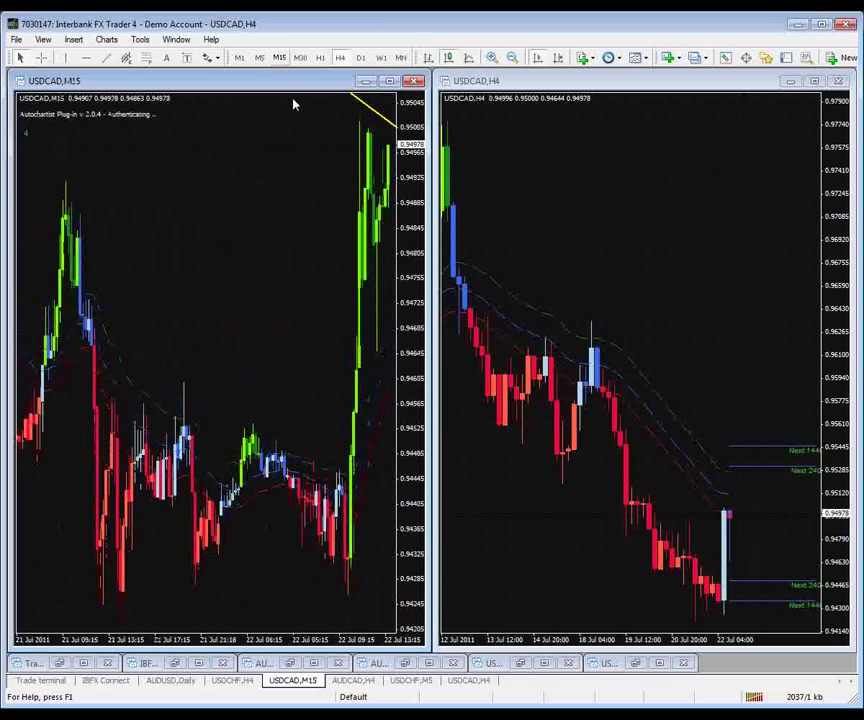
pyautogui.click(698, 291)
pyautogui.click(279, 57)
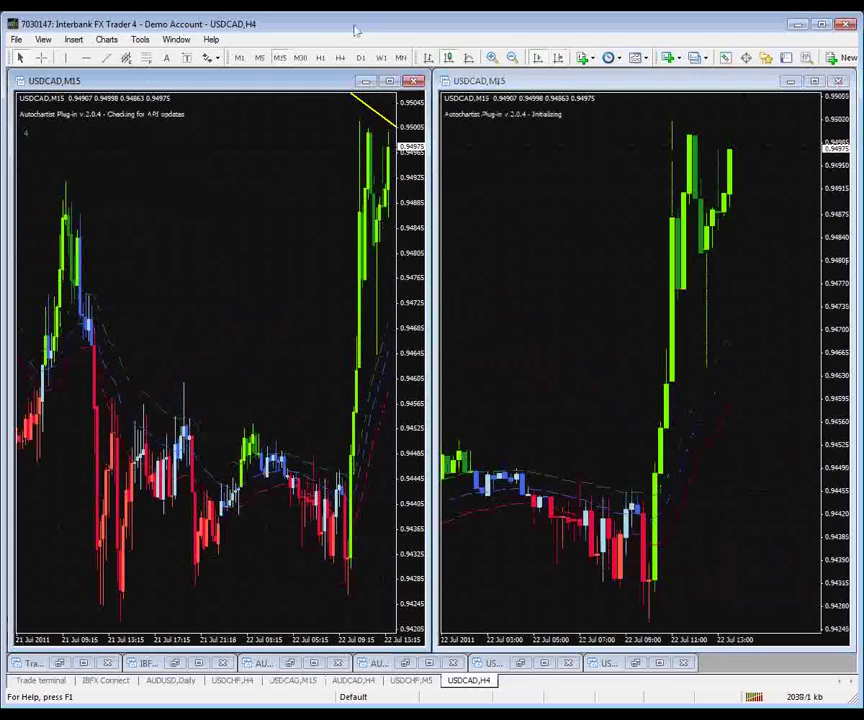
pyautogui.click(340, 57)
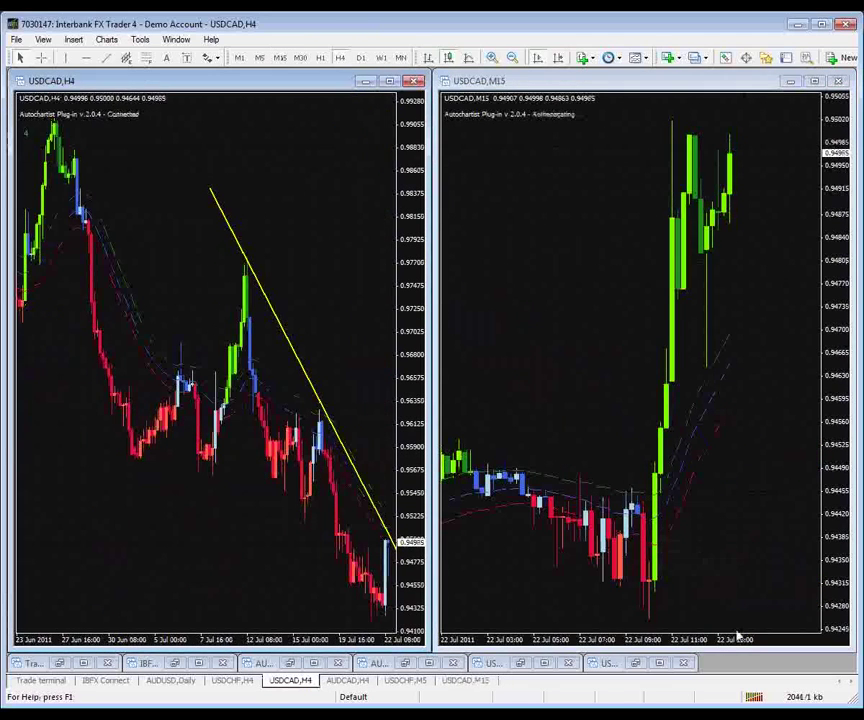
# Move the application error dialog away from the charts and dismiss it
pyautogui.click(719, 555)
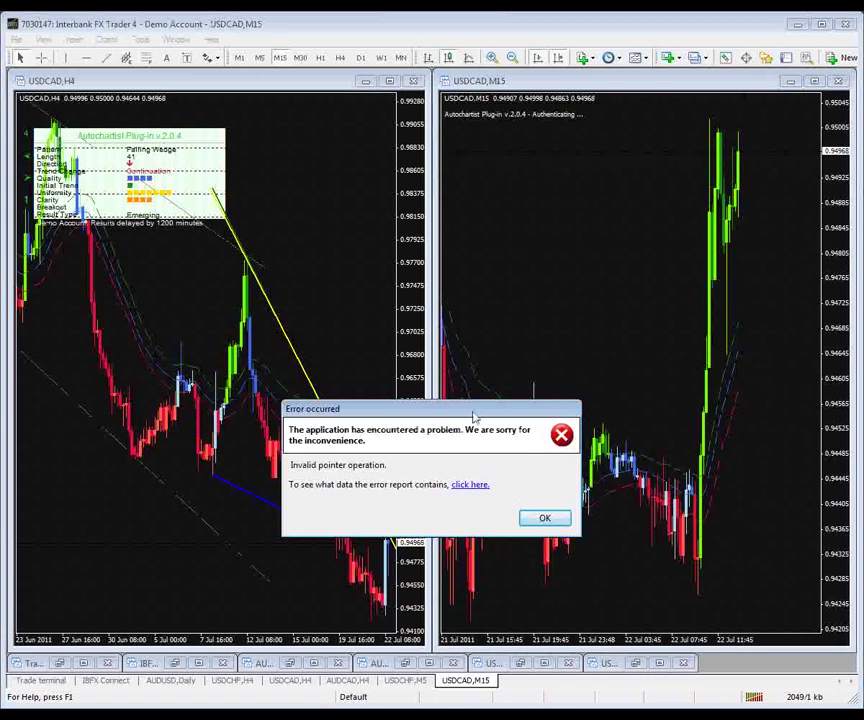
pyautogui.moveTo(474, 415); pyautogui.dragTo(441, 688)
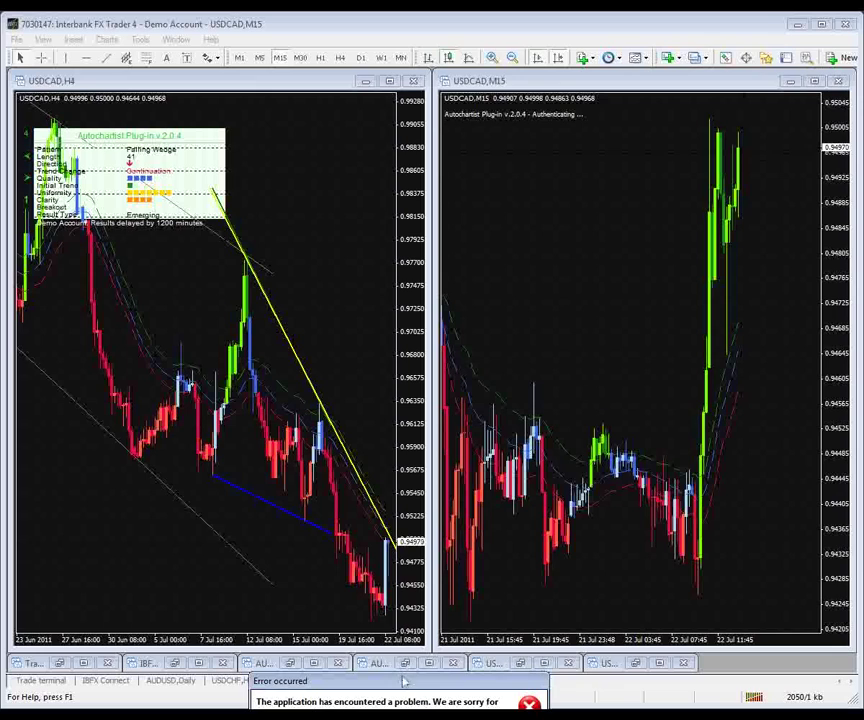
pyautogui.press('Escape')
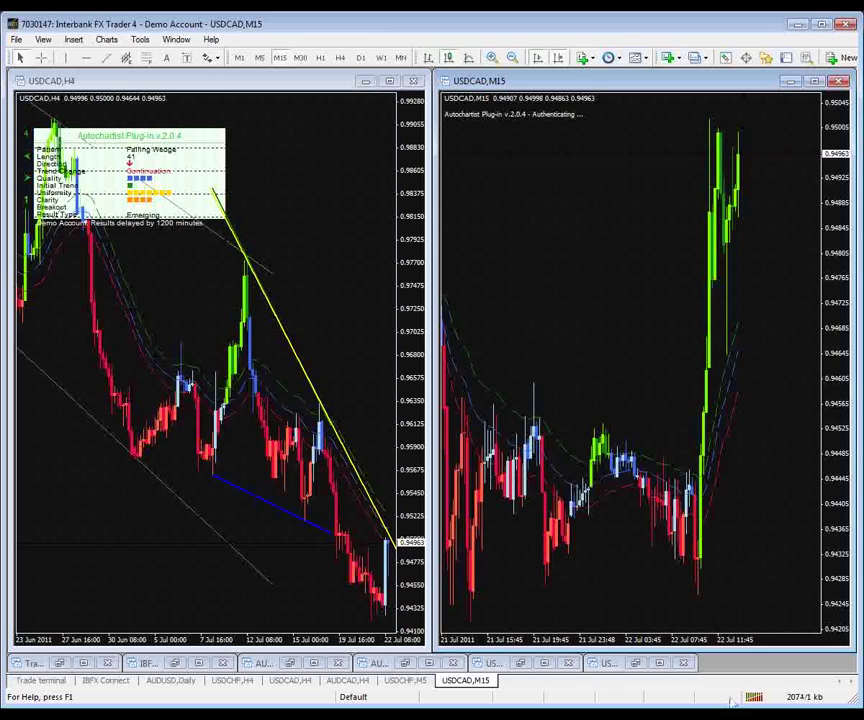
# Reload the USDCAD M15 chart by switching it to 30 minutes and back to 15, and inspect the Next 60 Mins upper level
pyautogui.scroll(-2, 655, 210)
pyautogui.scroll(2, 530, 216)
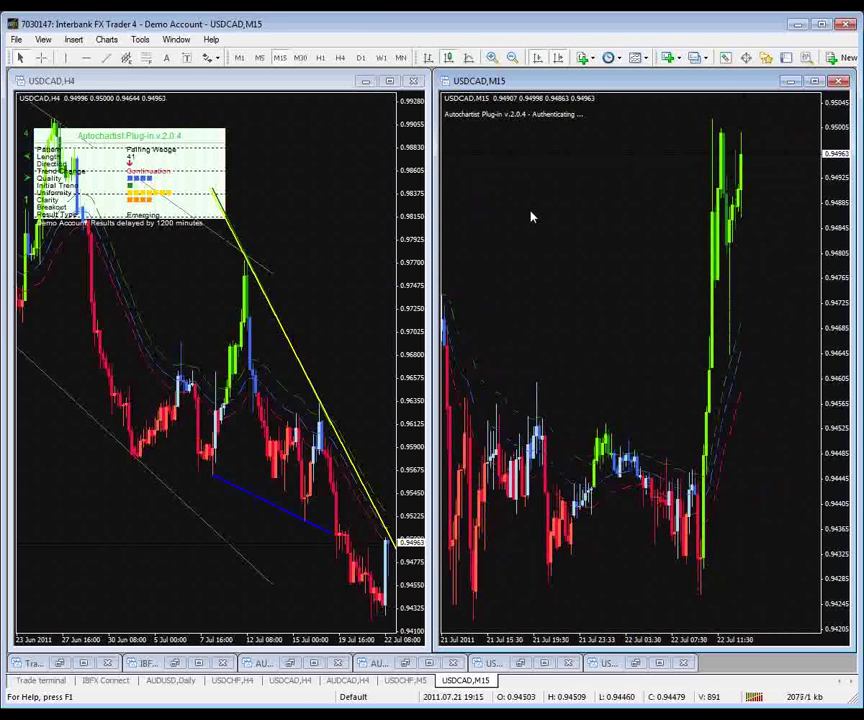
pyautogui.scroll(1, 532, 218)
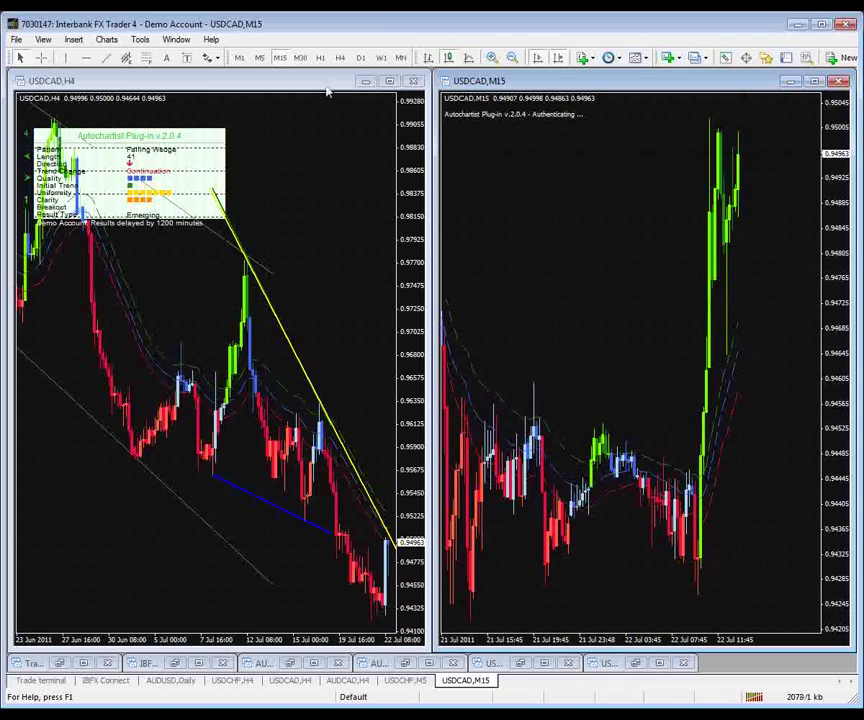
pyautogui.click(300, 58)
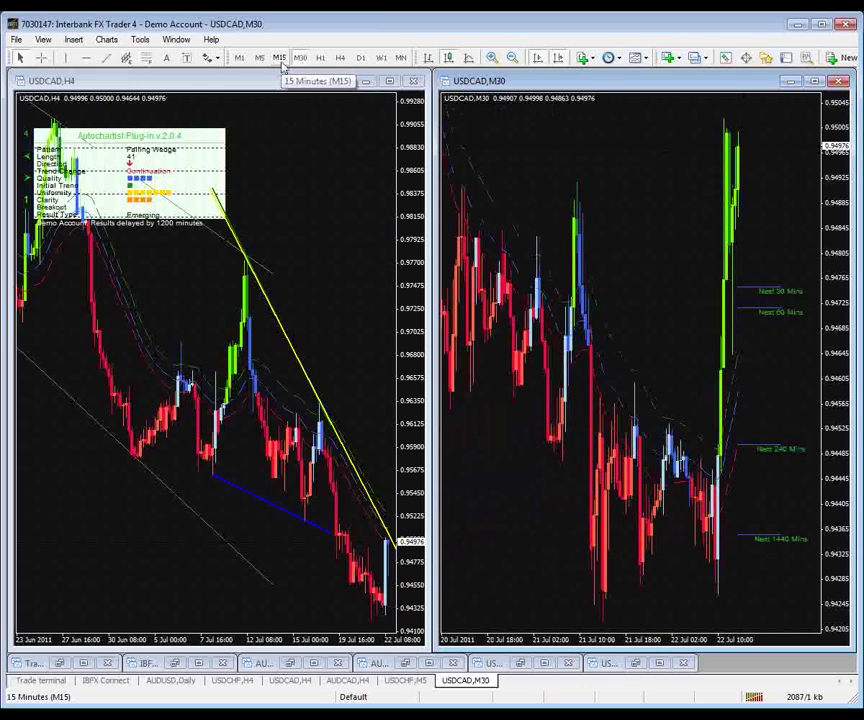
pyautogui.click(280, 58)
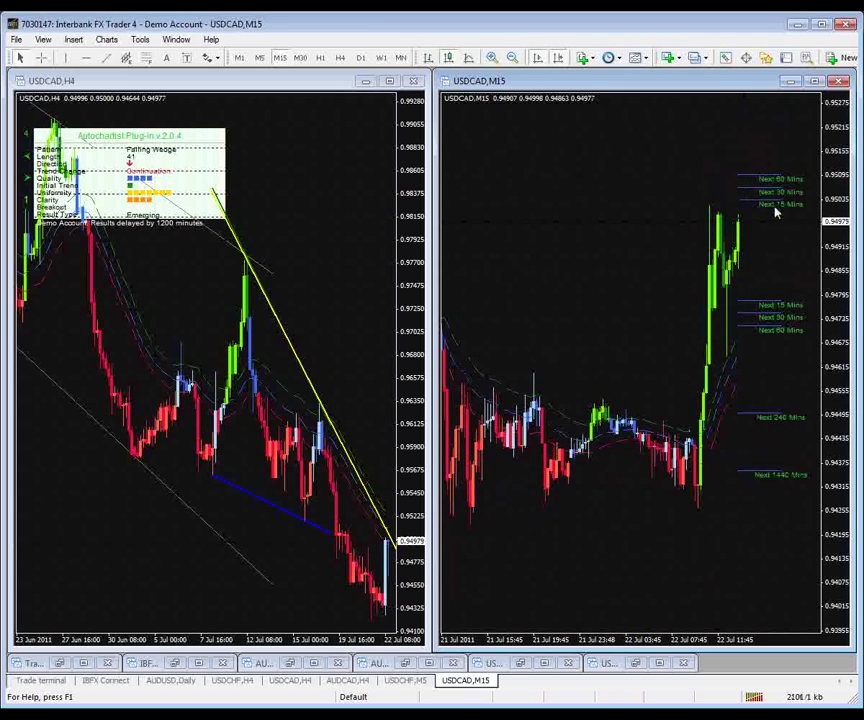
pyautogui.moveTo(755, 181)
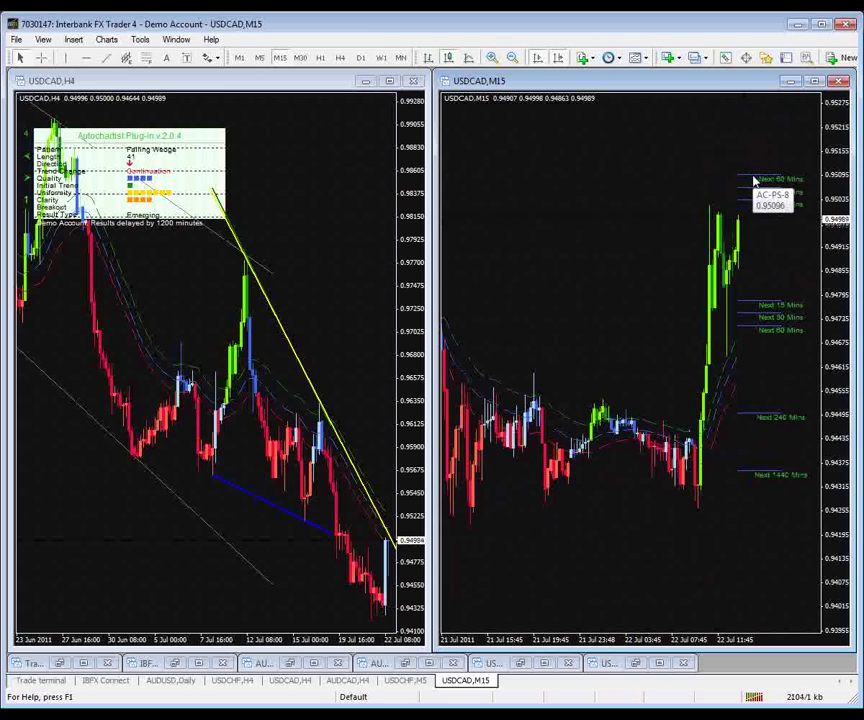
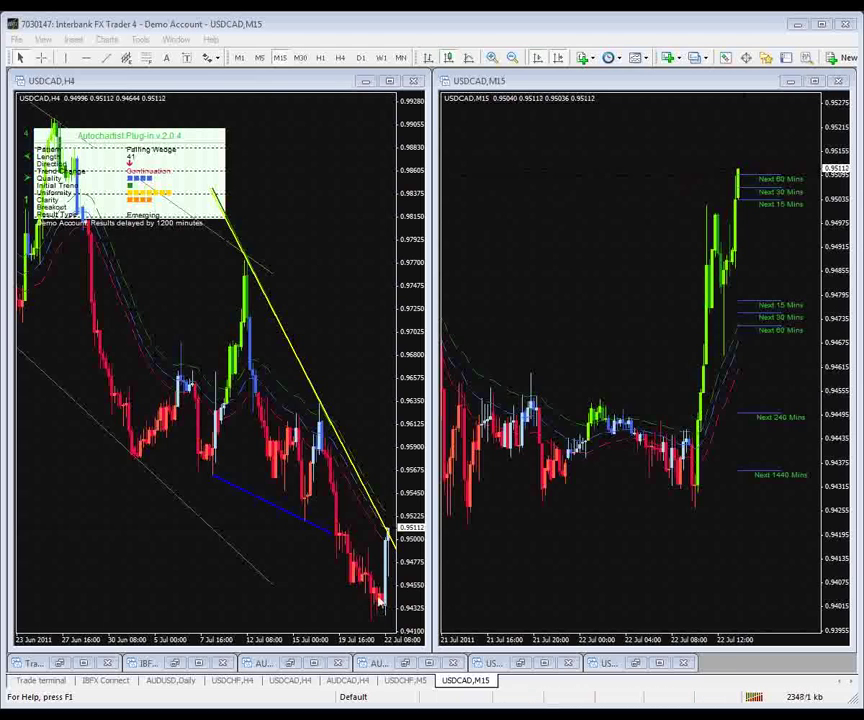
# Examine the latest candles against the yellow trendline on the USDCAD H4 chart at closer range
pyautogui.click(348, 608)
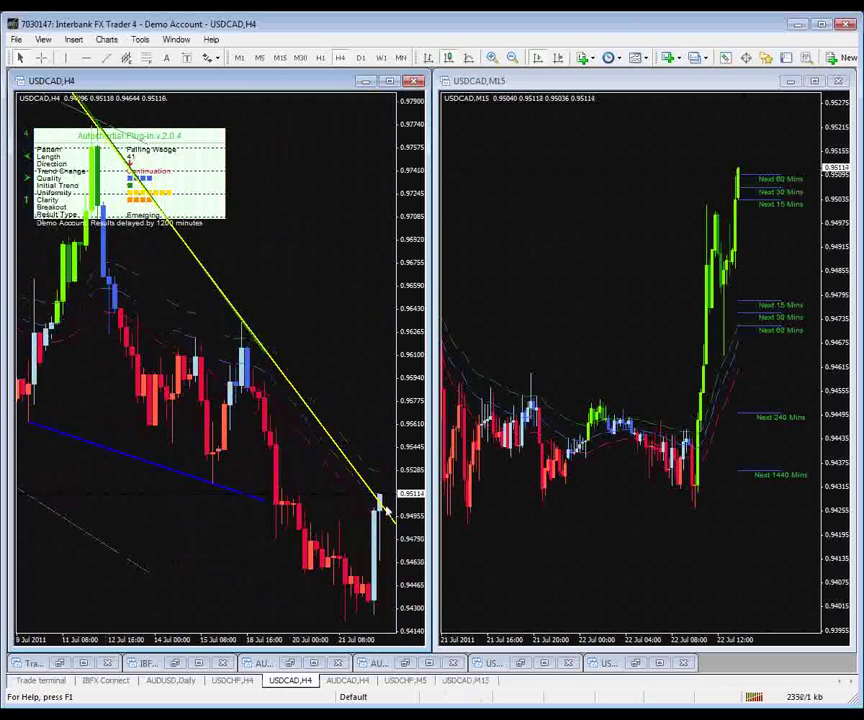
pyautogui.moveTo(382, 508)
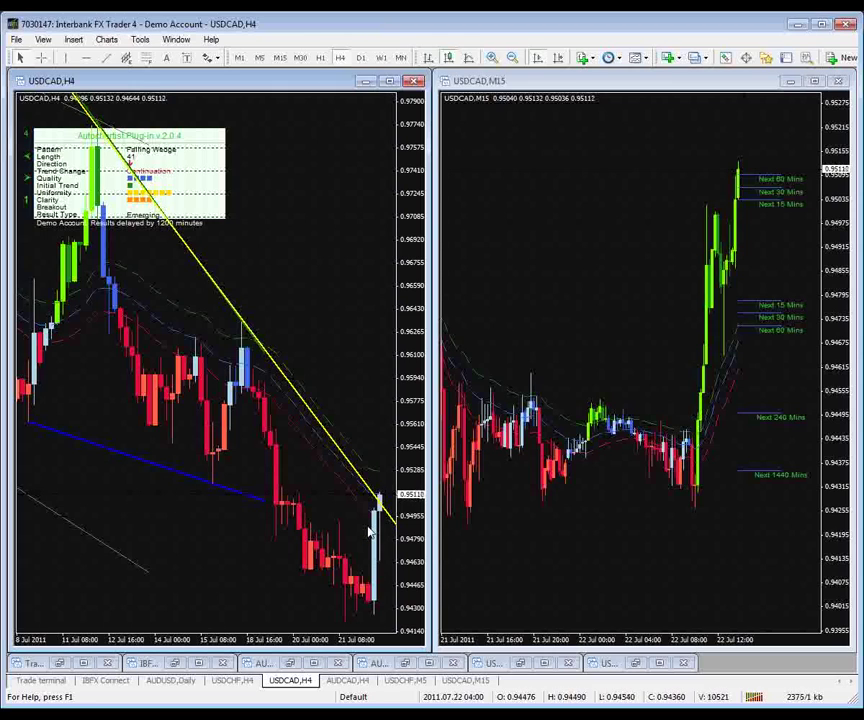
pyautogui.moveTo(285, 503)
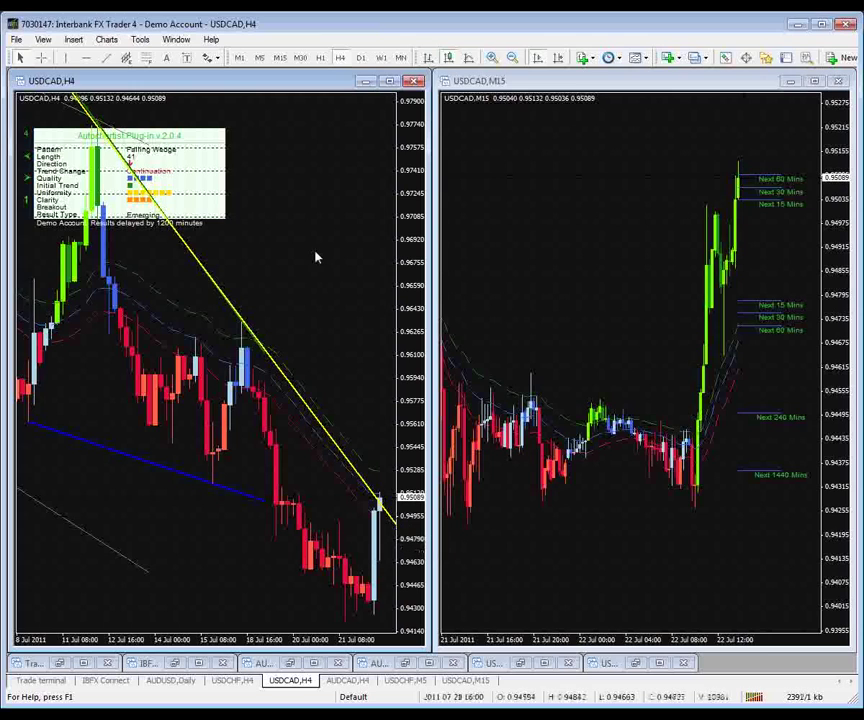
# Change the USDCAD chart with the yellow trendline to the EURJPY symbol on the daily timeframe
pyautogui.click(280, 57)
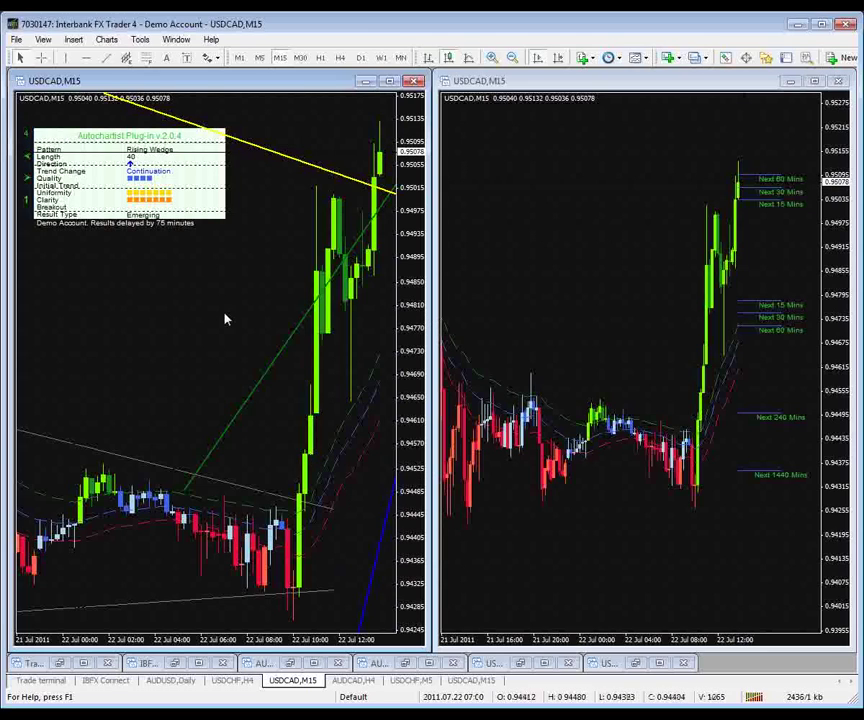
pyautogui.write('USDCAD')
pyautogui.press('BackSpace')
pyautogui.press('BackSpace')
pyautogui.press('BackSpace')
pyautogui.press('BackSpace')
pyautogui.press('BackSpace')
pyautogui.press('BackSpace')
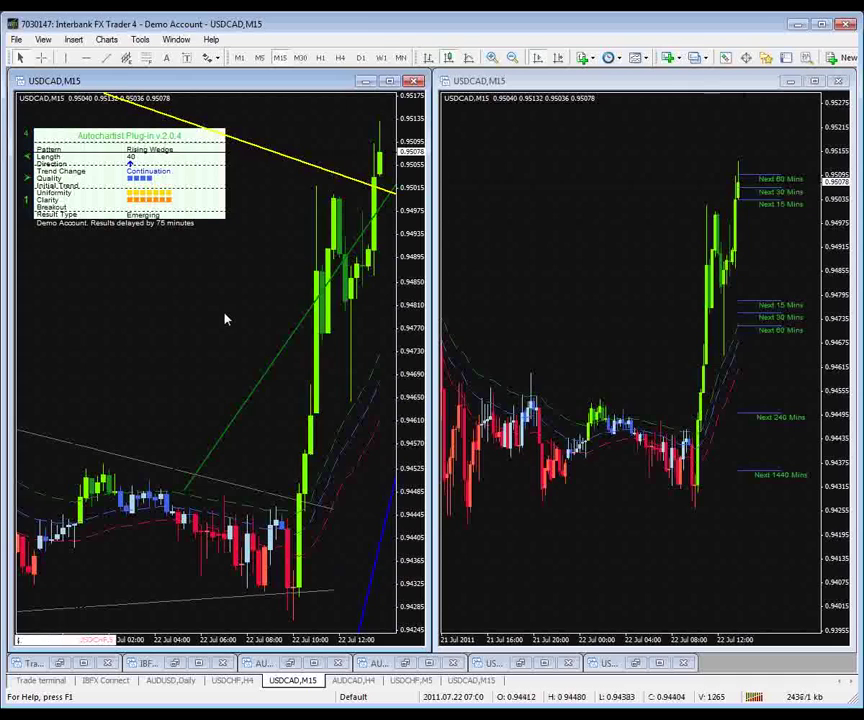
pyautogui.write('EURJPY')
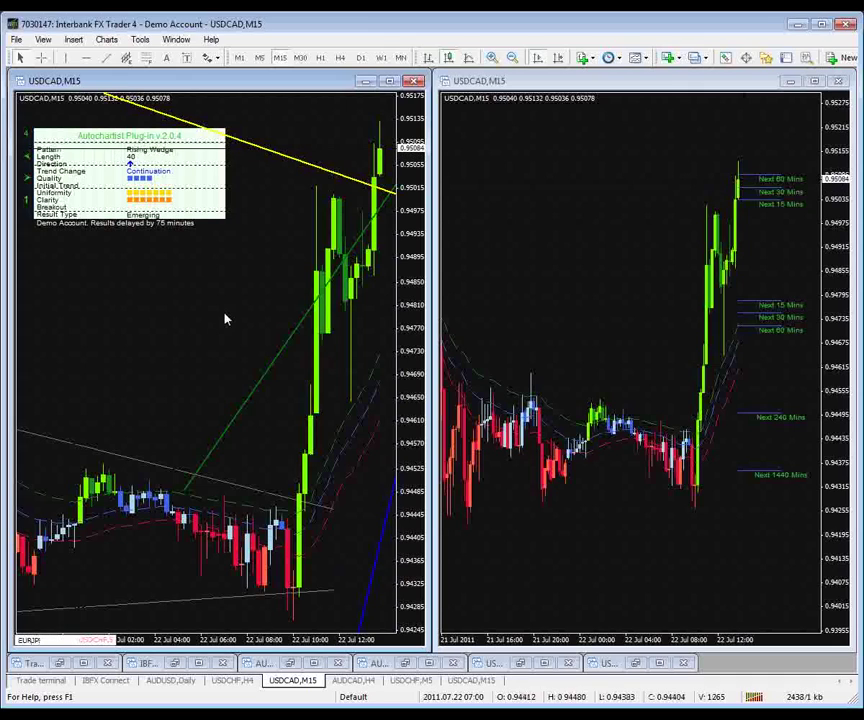
pyautogui.press('Return')
pyautogui.click(361, 57)
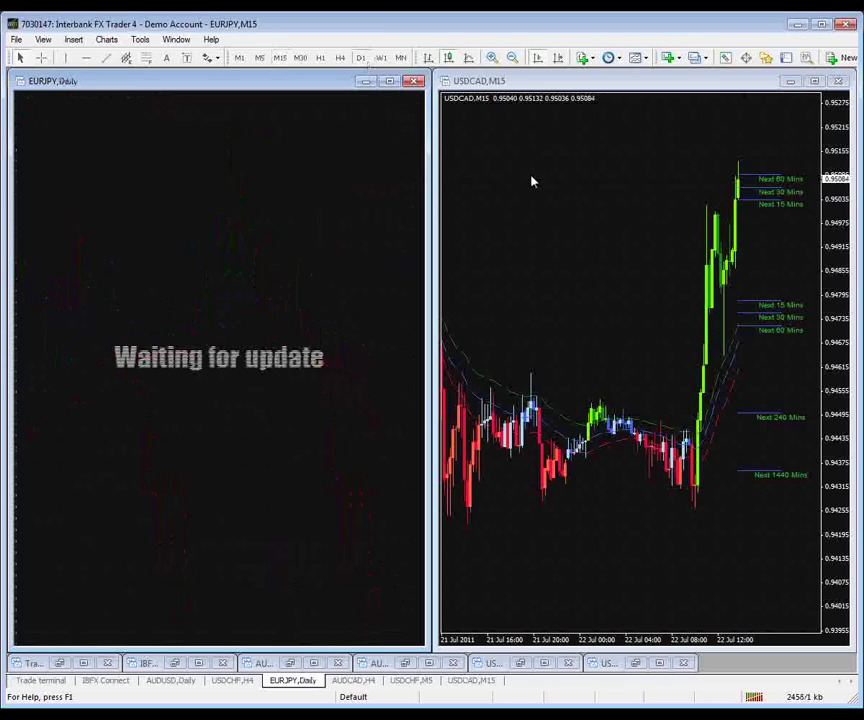
# Change the remaining USDCAD M15 chart to the EURJPY symbol
pyautogui.click(584, 216)
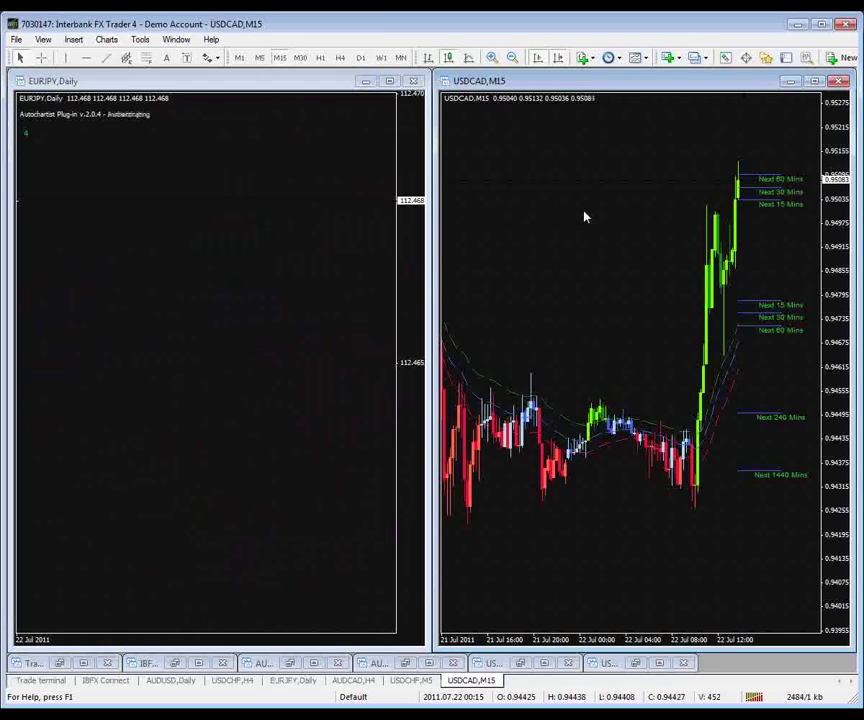
pyautogui.write('USD')
pyautogui.press('BackSpace')
pyautogui.press('BackSpace')
pyautogui.press('BackSpace')
pyautogui.write('EURJPY')
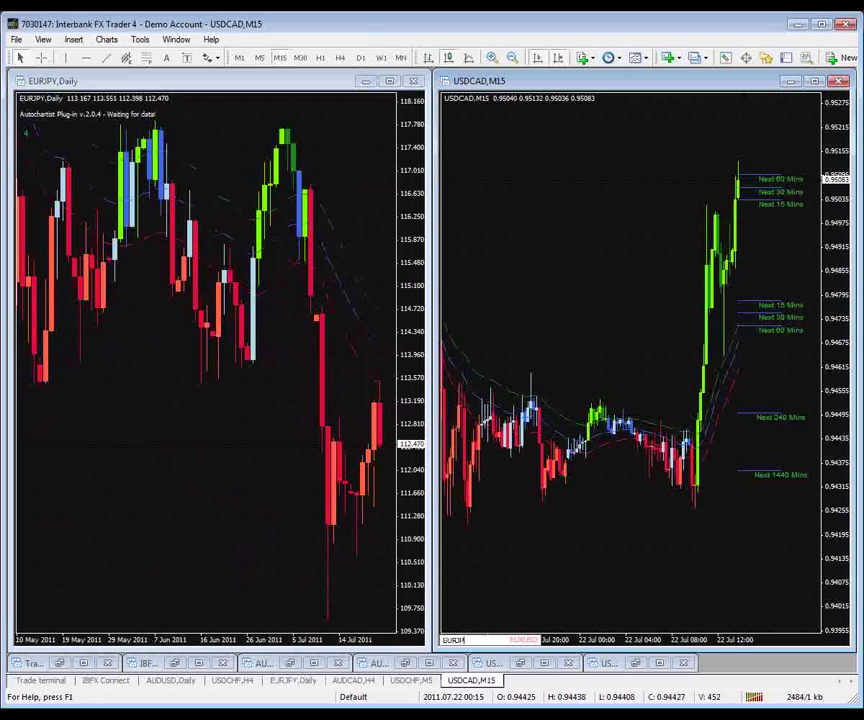
pyautogui.press('Return')
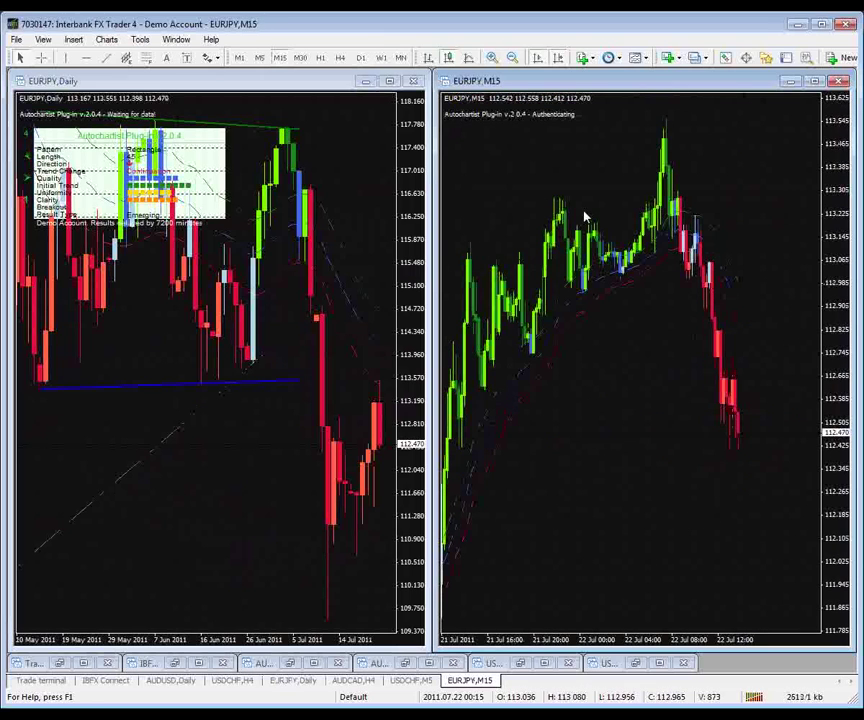